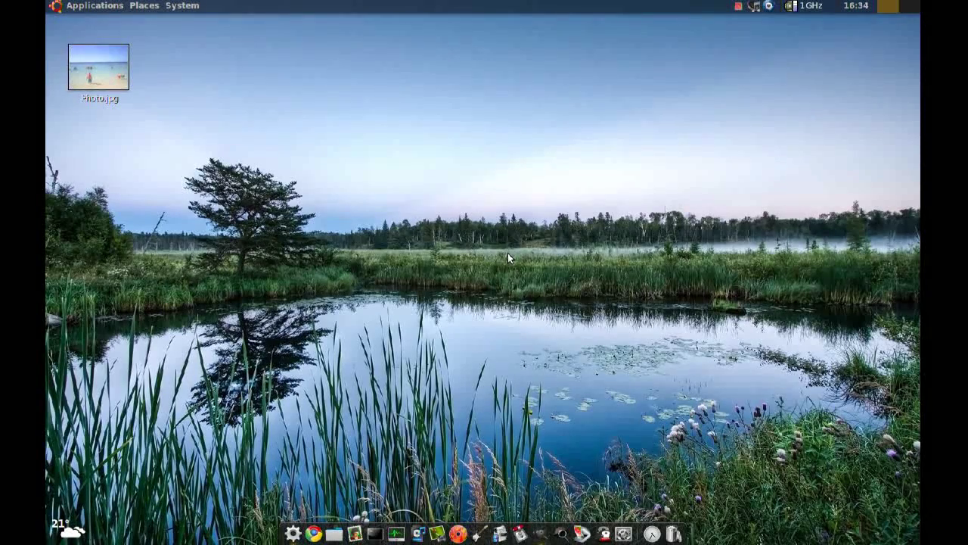
- Launch GIMP and open Photo.jpg from the Desktop
left_click(541, 534)
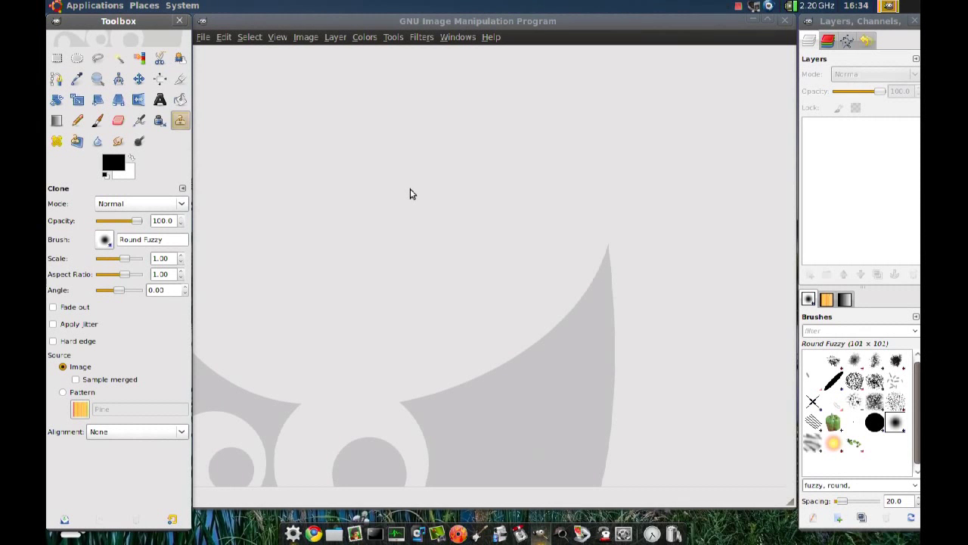
left_click(204, 39)
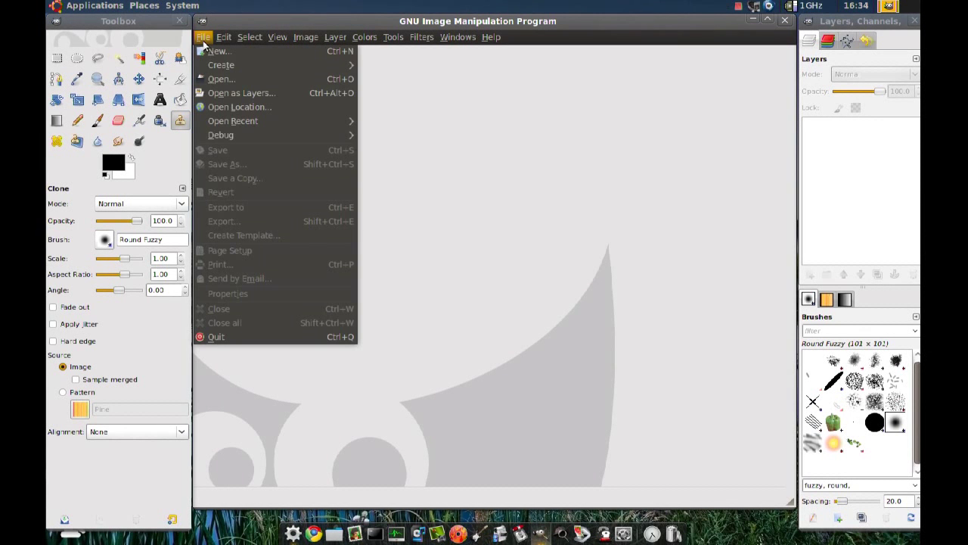
left_click(221, 78)
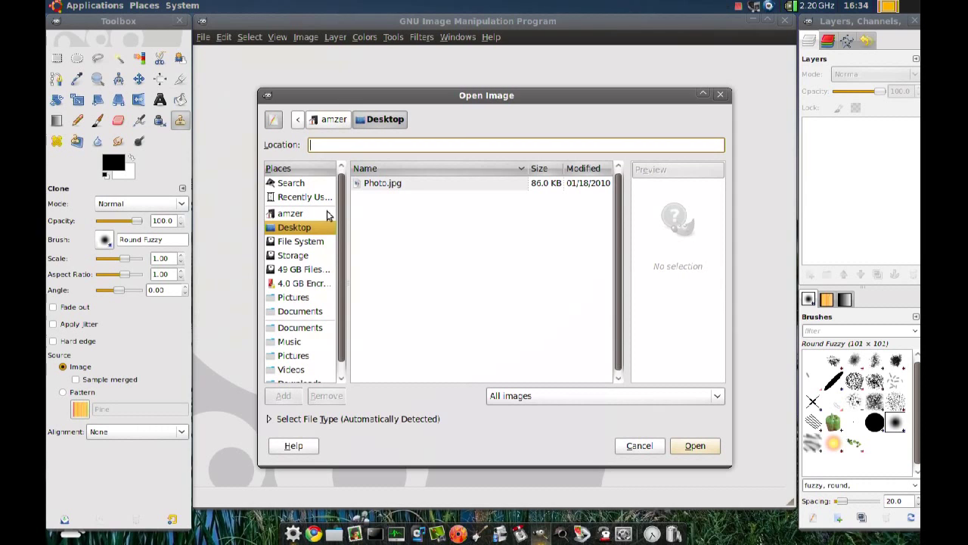
left_click(420, 188)
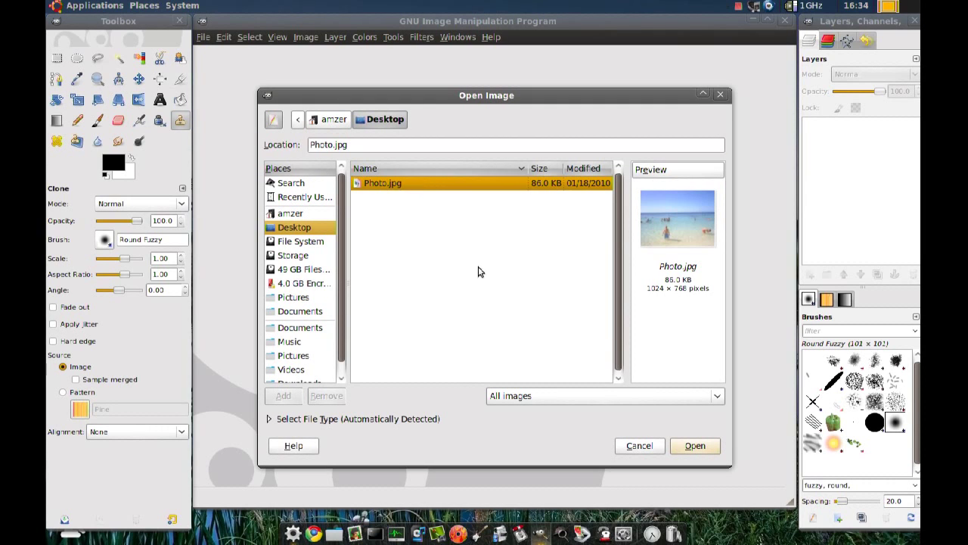
left_click(695, 445)
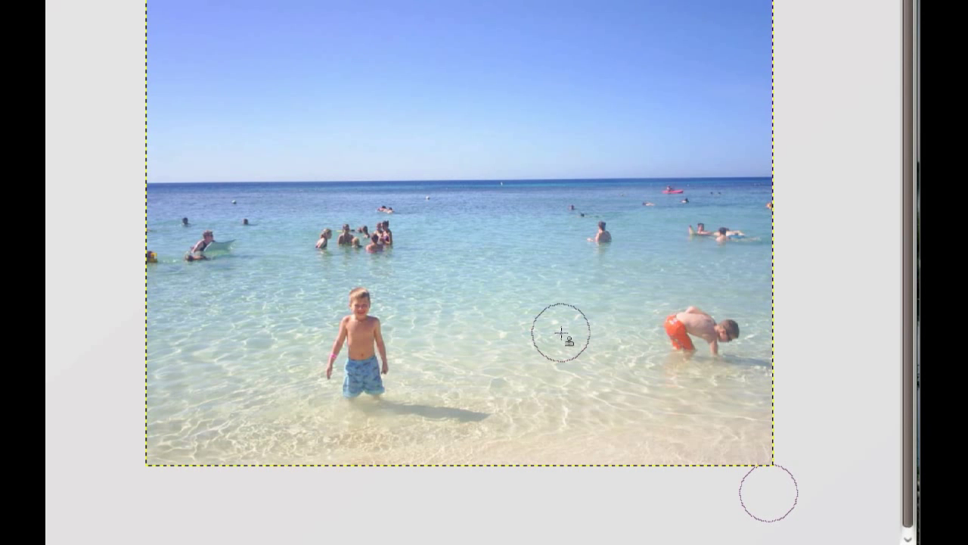
- Paint cloned water from nearby sources over the boy in red shorts on the right
left_click(561, 334, "ctrl")
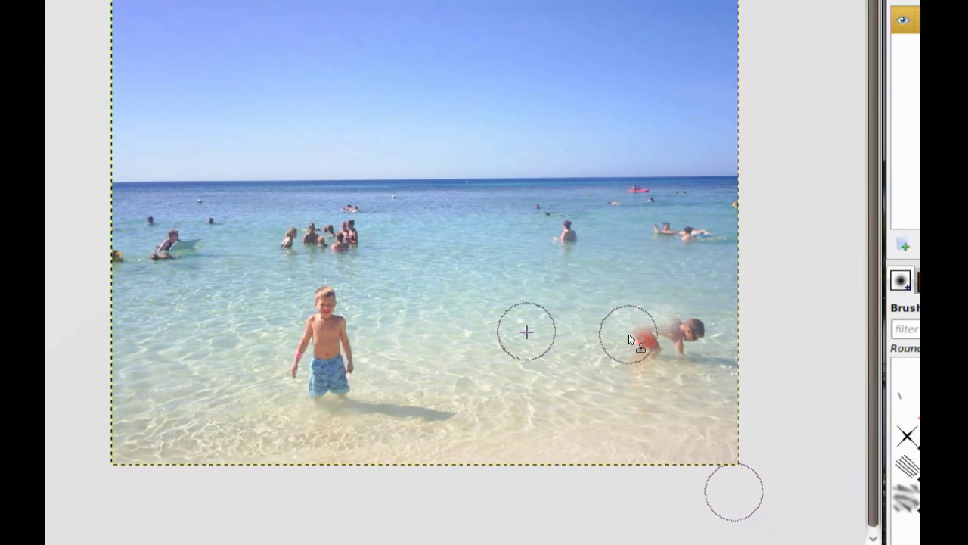
left_click_drag(631, 339, 605, 336)
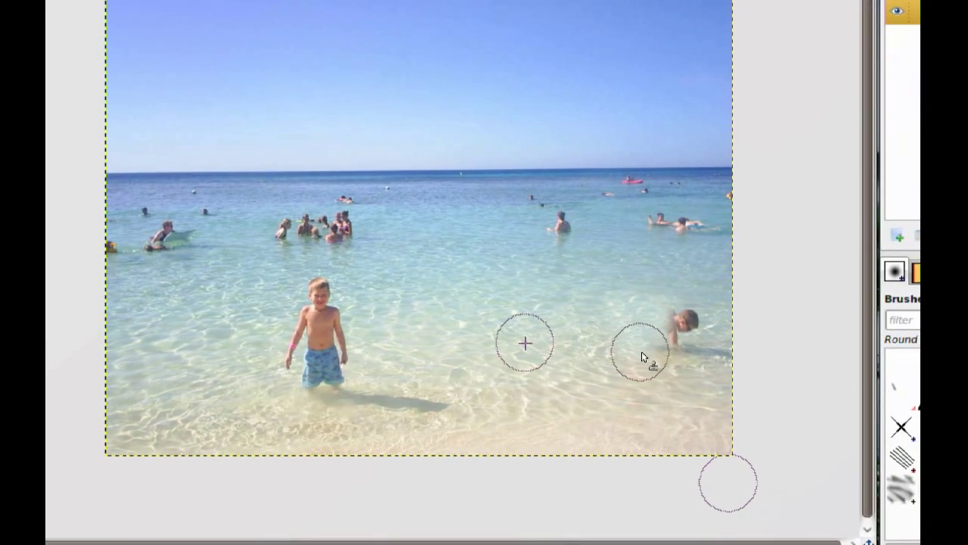
left_click_drag(641, 352, 664, 334)
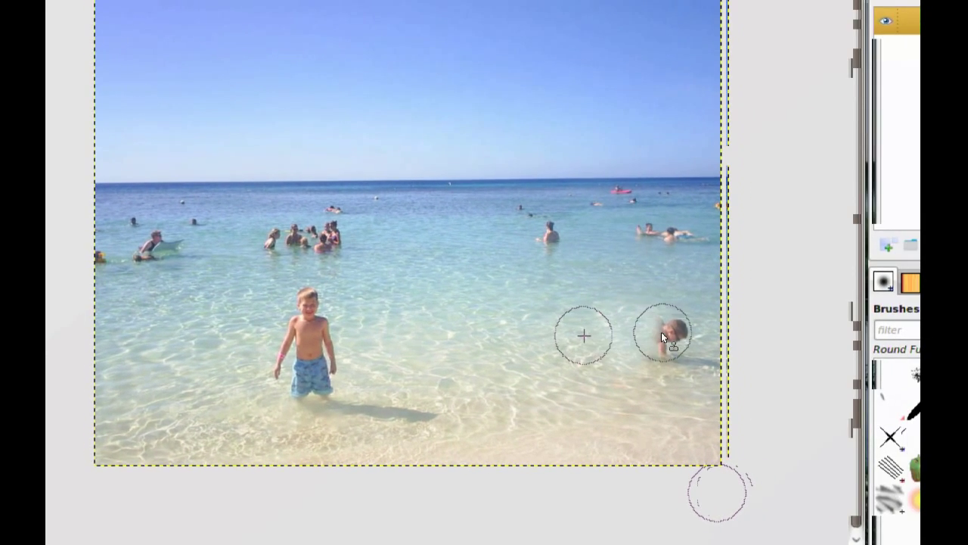
mouse_move(666, 336)
left_mouse_down()
mouse_move(673, 333)
mouse_move(662, 348)
mouse_move(671, 352)
left_mouse_up()
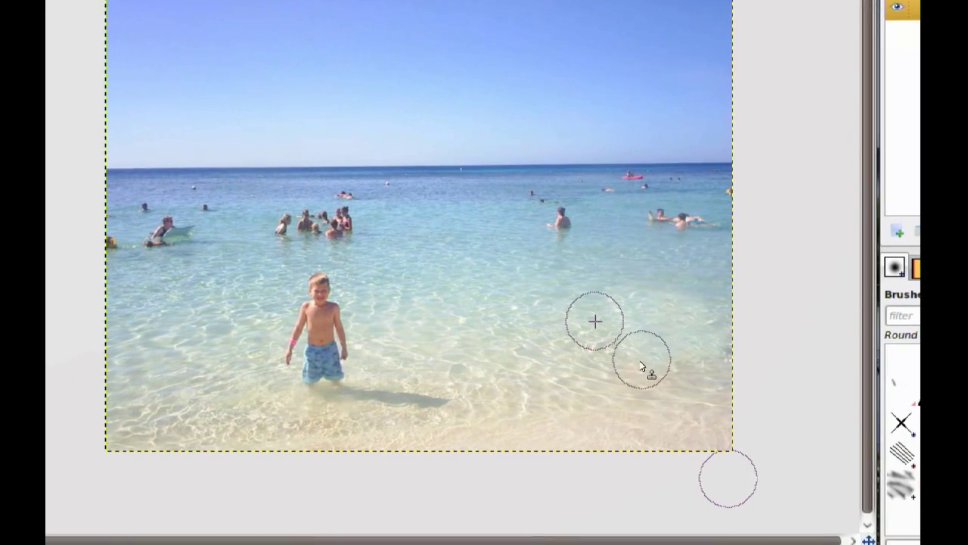
left_click(611, 367, "ctrl")
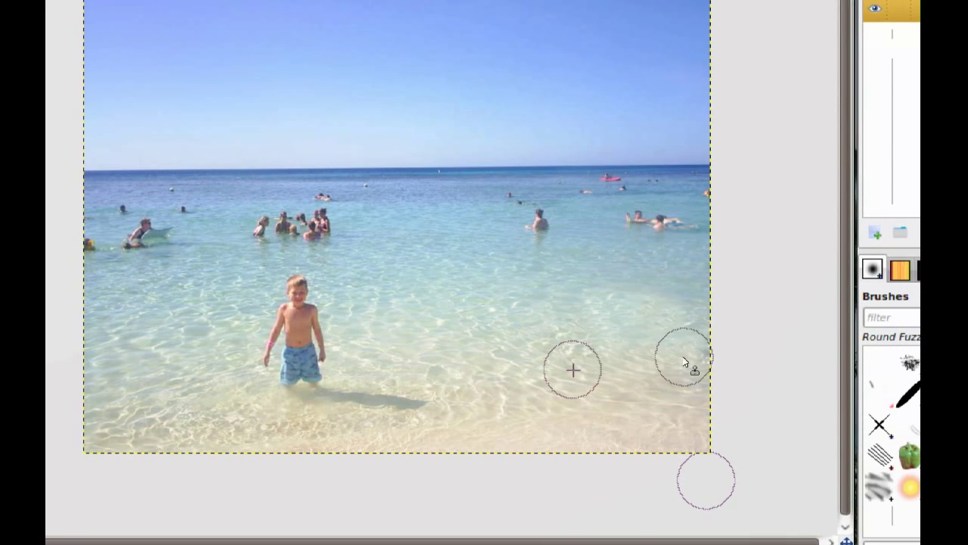
left_click_drag(607, 344, 668, 345)
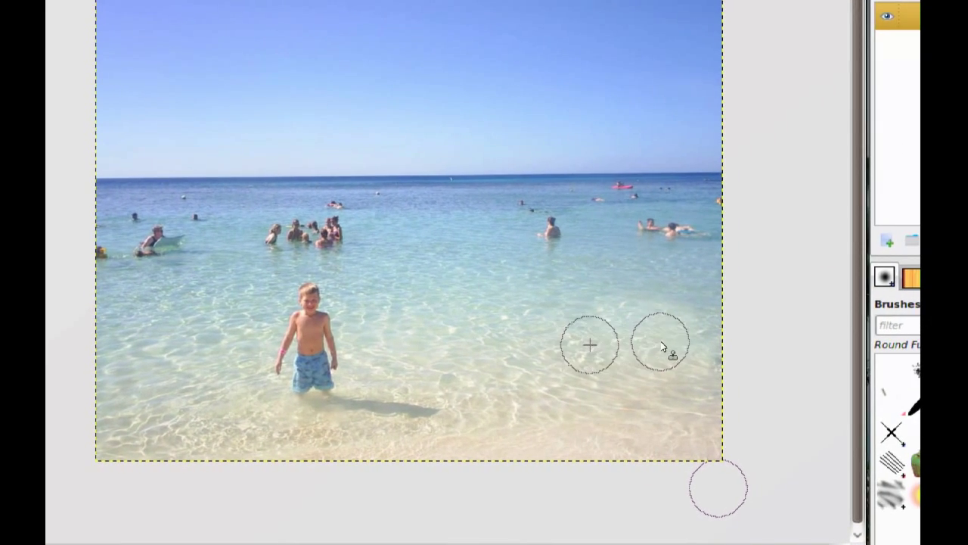
left_click(578, 327, "ctrl")
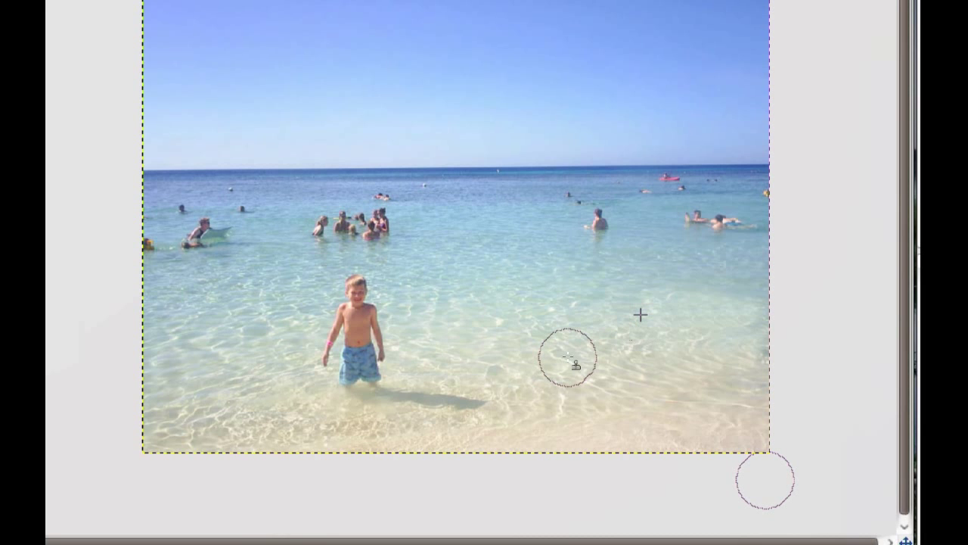
- Bring back the side docks and prepare straight Shift-click clone strokes over the patched water
scroll(569, 356, "down", 2)
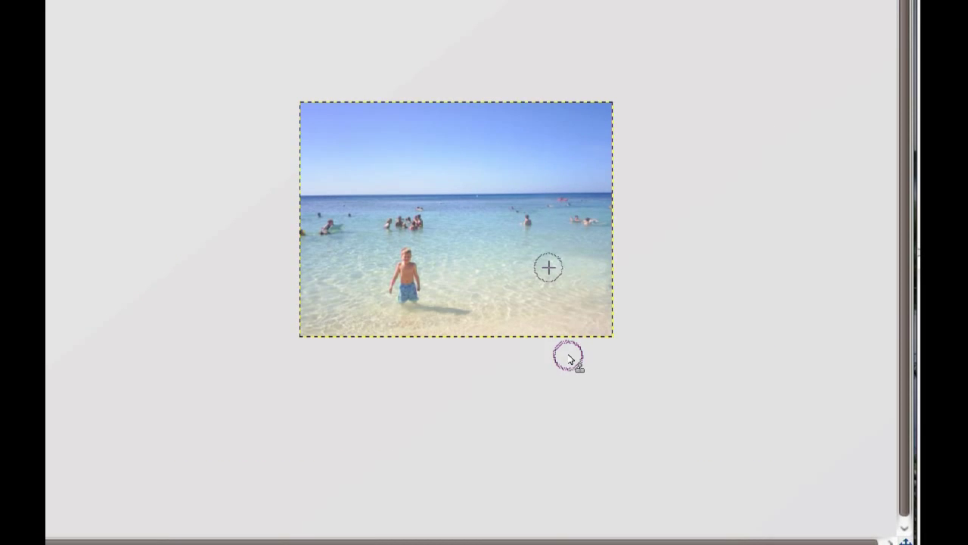
scroll(568, 356, "up", 3)
key("Tab")
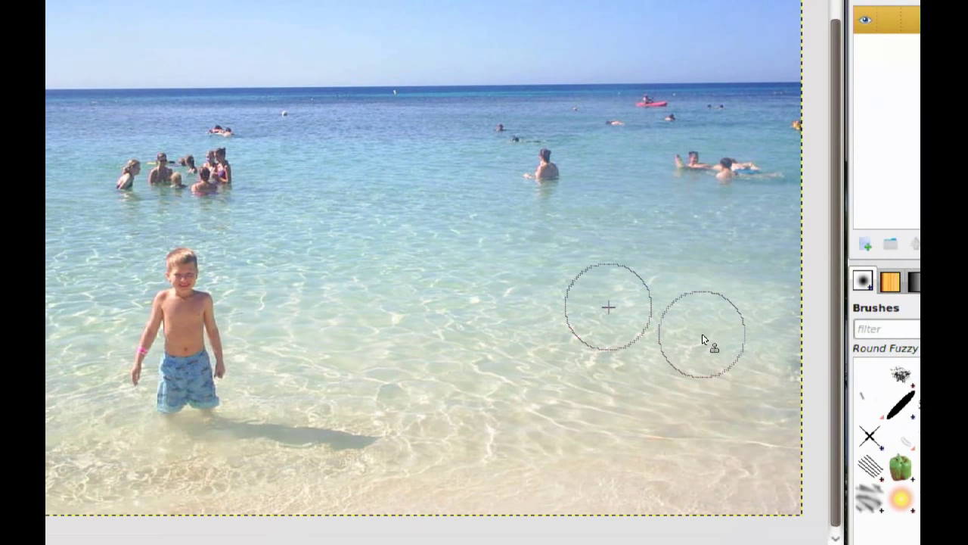
key("shift")
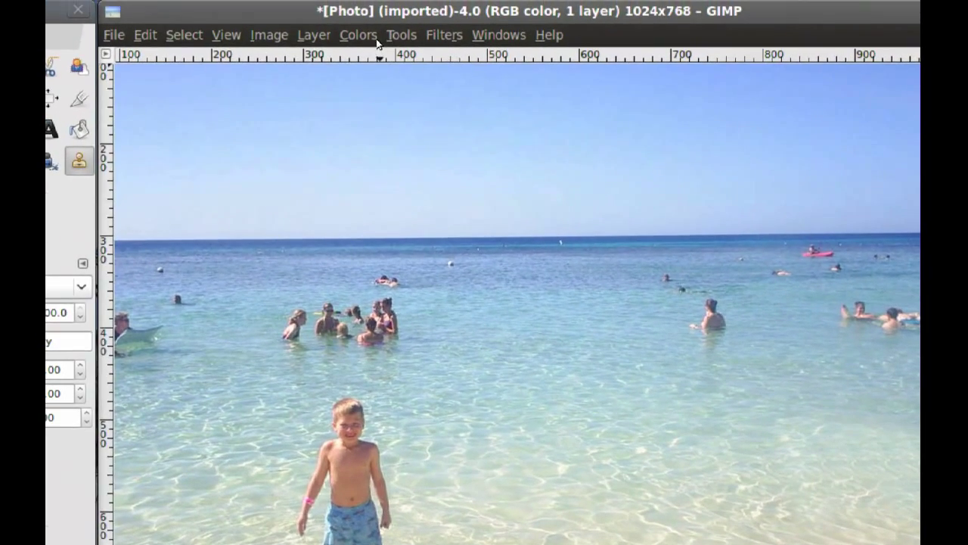
- Apply an S-shaped Curves adjustment, raising the upper curve and lowering the lower one
left_click(365, 37)
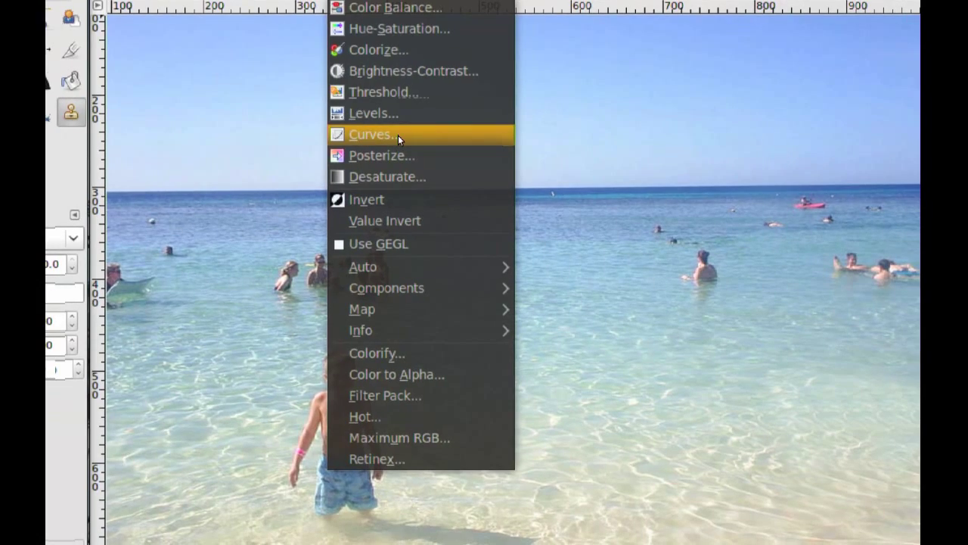
left_click(394, 136)
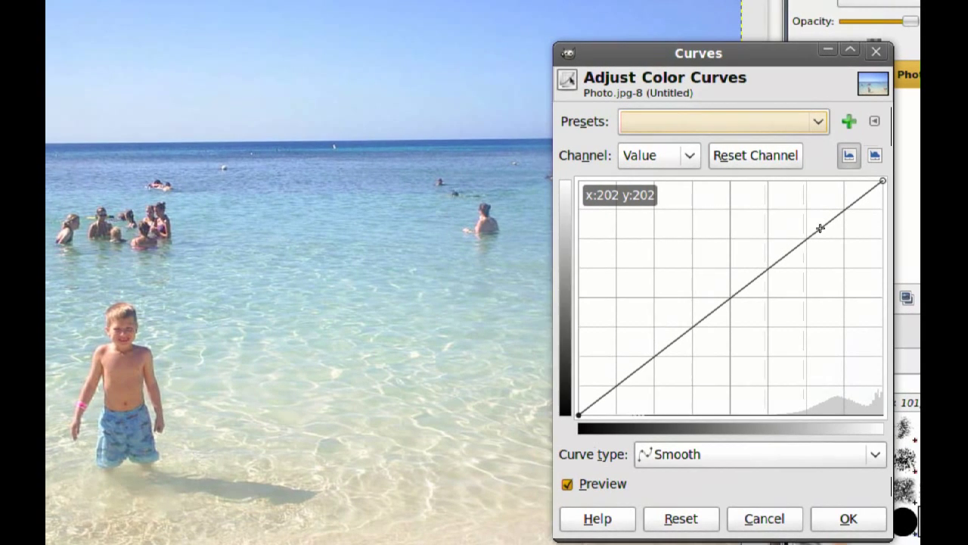
left_click_drag(818, 229, 811, 221)
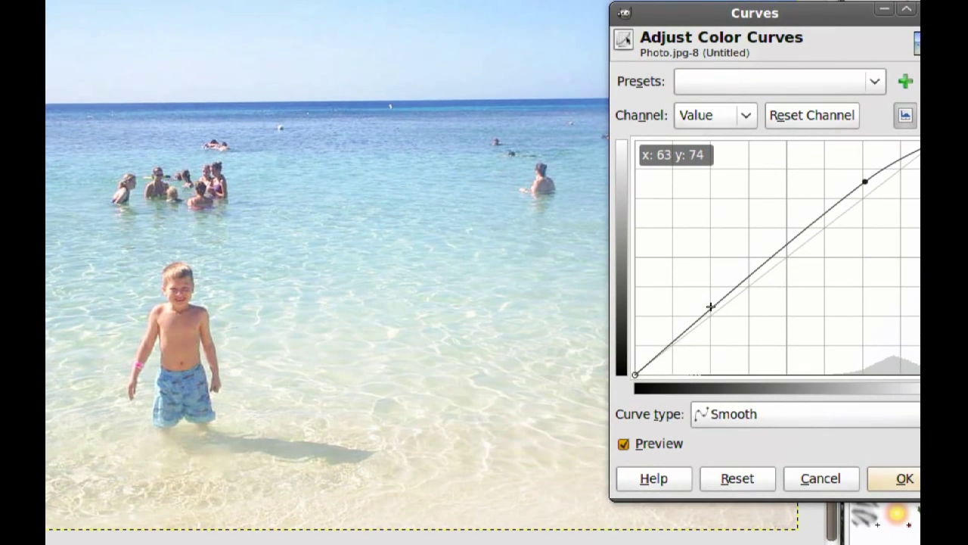
left_click_drag(712, 307, 716, 316)
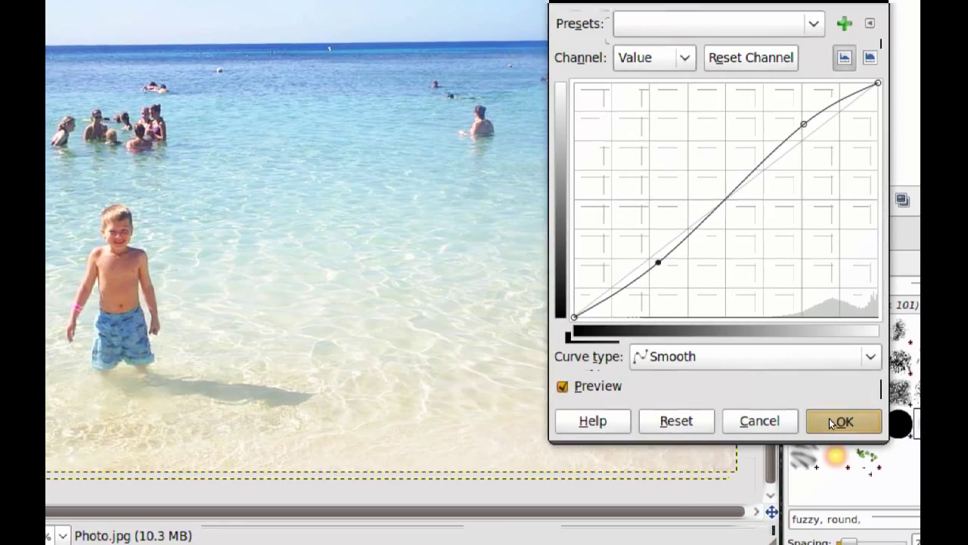
left_click(832, 422)
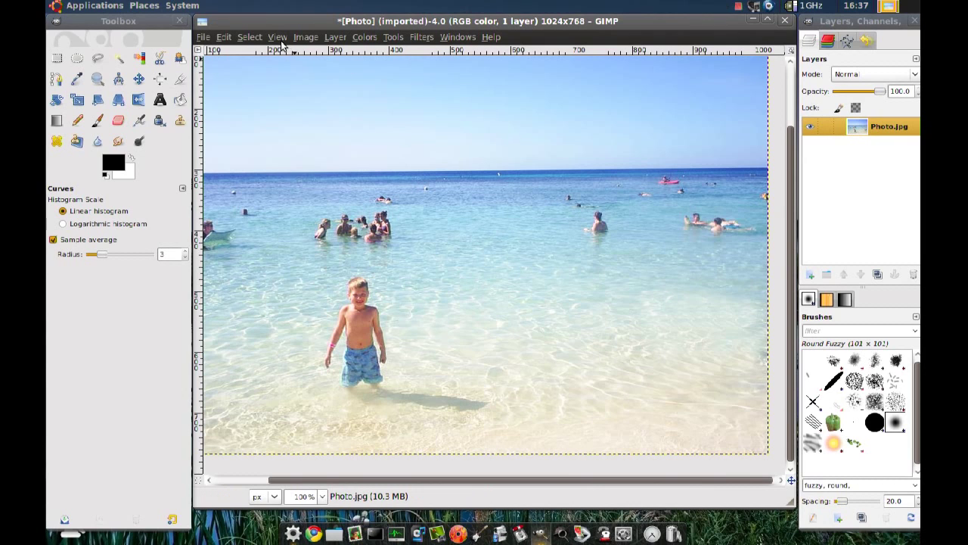
- Close the edited photo, discarding the unsaved changes
left_click(785, 21)
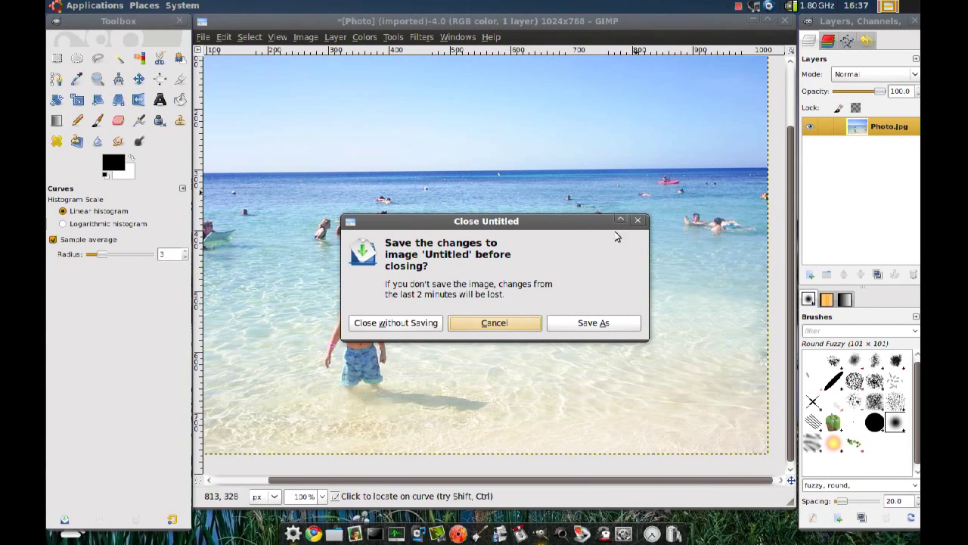
left_click(397, 323)
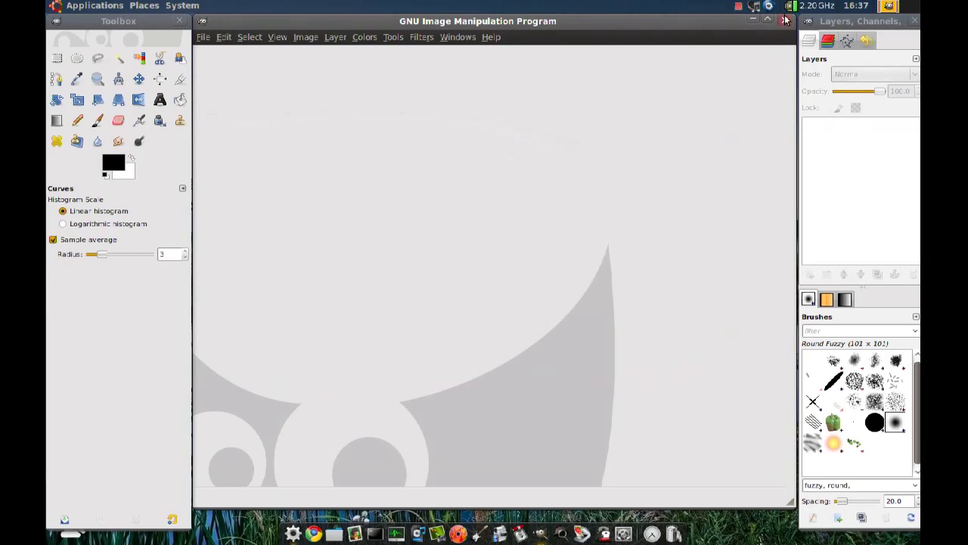